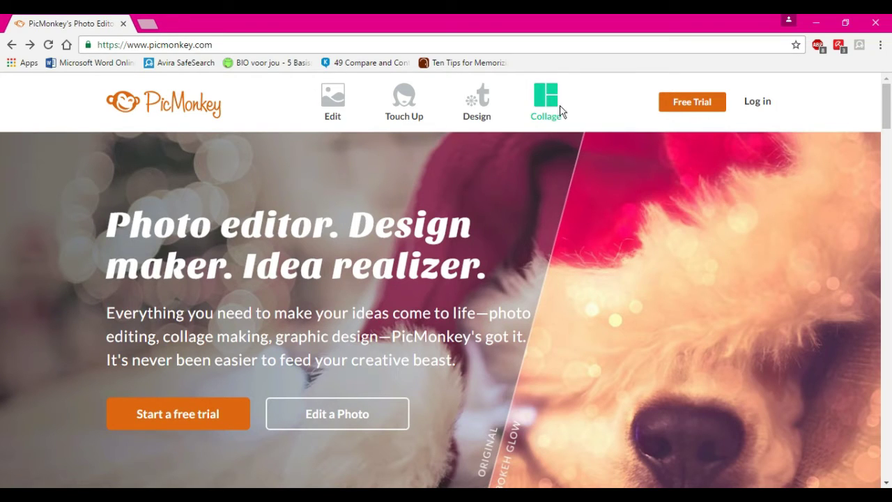
# Step: Open the Collage maker from the Collage icon in PicMonkey's top navigation
pyautogui.moveTo(548, 105)
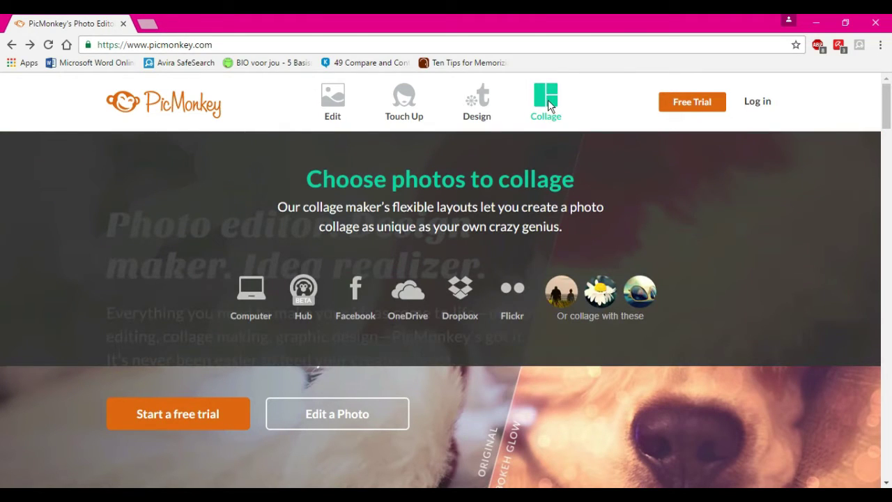
pyautogui.click(548, 103)
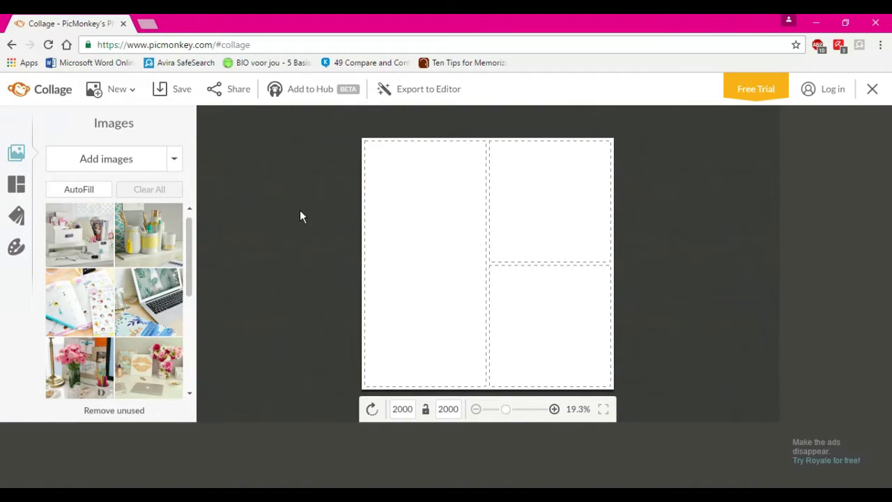
# Step: Set the collage canvas size to 1280 wide by 720 high
pyautogui.click(397, 410)
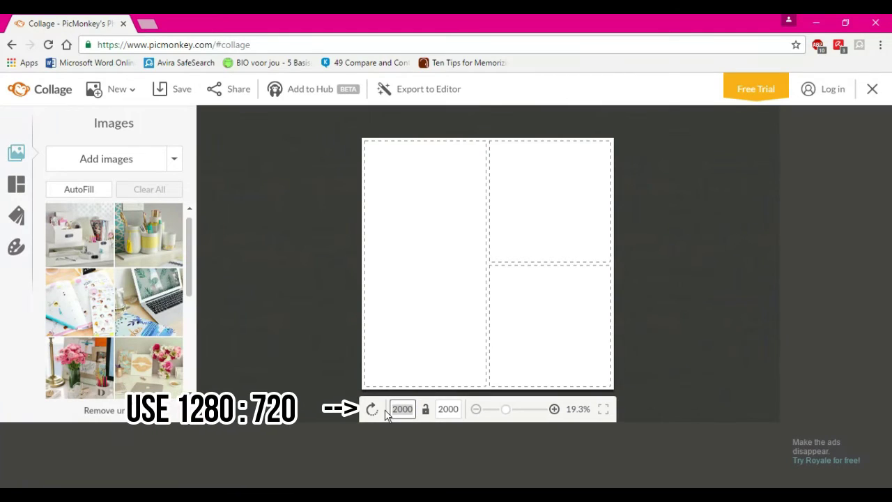
pyautogui.write('128')
pyautogui.press('Tab')
pyautogui.press('BackSpace')
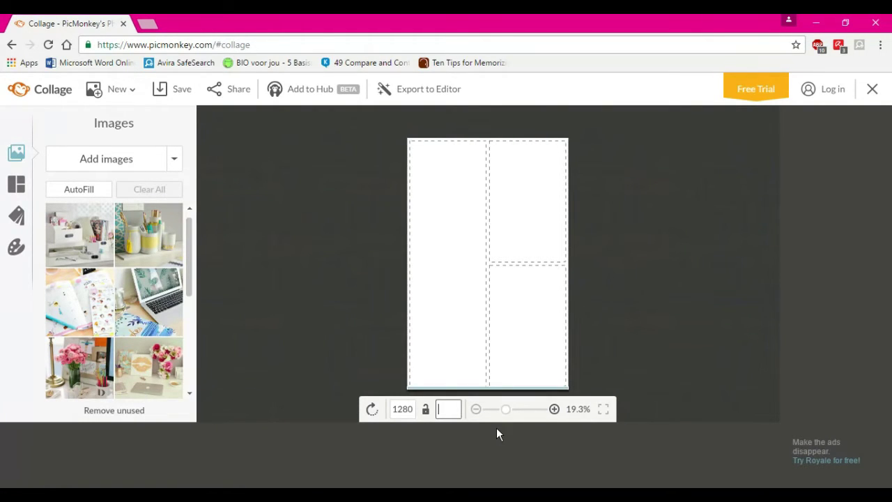
pyautogui.write('720')
pyautogui.press('Return')
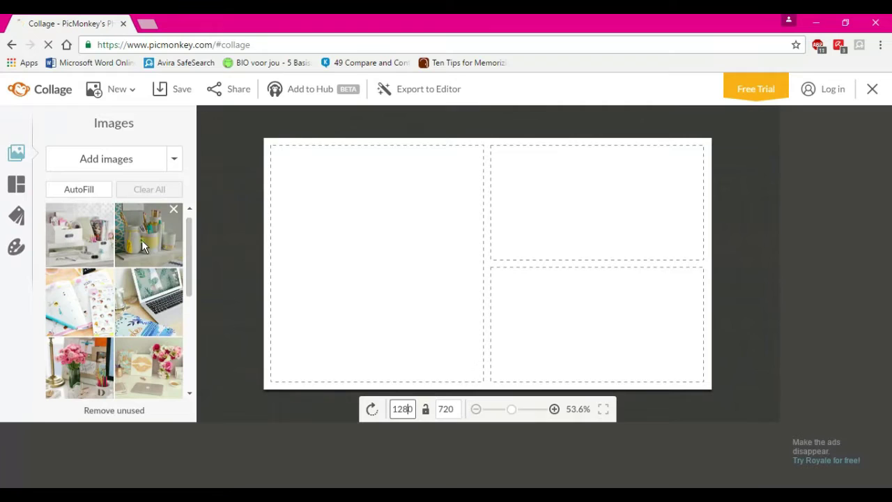
# Step: Place the yellow vases, gold-lips and pink flowers photos in the left, top-right and bottom-right cells
pyautogui.moveTo(141, 239); pyautogui.dragTo(345, 268)
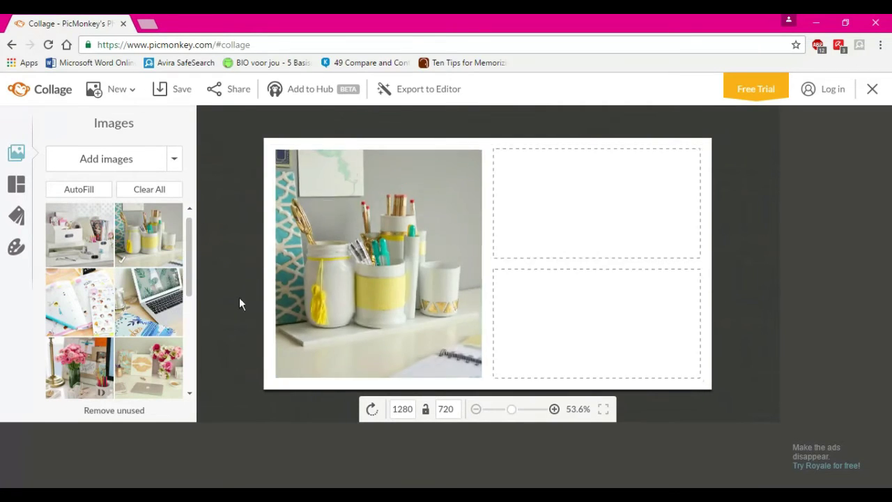
pyautogui.moveTo(149, 367); pyautogui.dragTo(592, 225)
pyautogui.moveTo(233, 361); pyautogui.dragTo(591, 349)
# Step: Swap the desk organizer photo into the top-right cell and add the planner photo as a fourth cell
pyautogui.moveTo(80, 299)
pyautogui.mouseDown()
pyautogui.moveTo(584, 271)
pyautogui.moveTo(578, 243)
pyautogui.mouseUp()
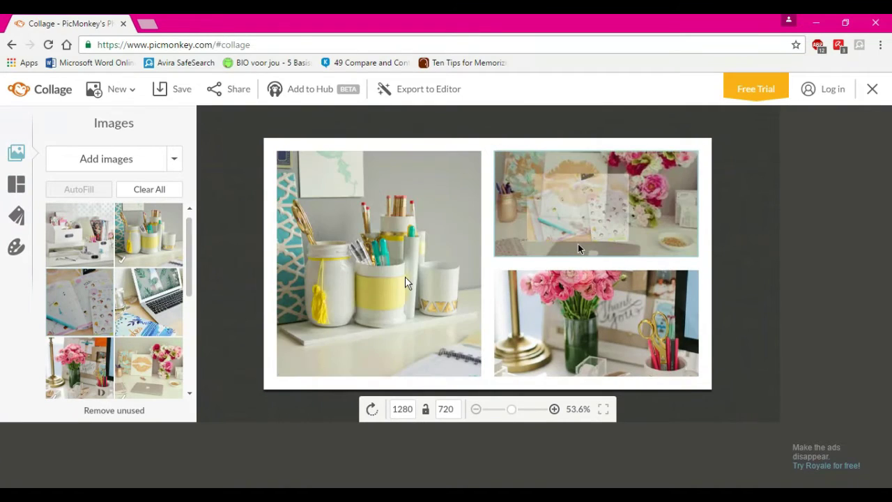
pyautogui.click(698, 163)
pyautogui.moveTo(80, 234); pyautogui.dragTo(600, 209)
pyautogui.moveTo(79, 299); pyautogui.dragTo(363, 147)
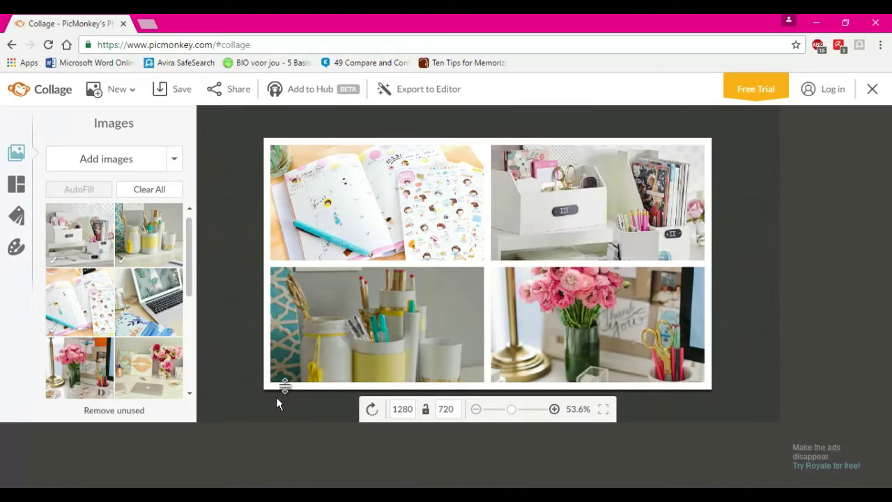
pyautogui.click(16, 183)
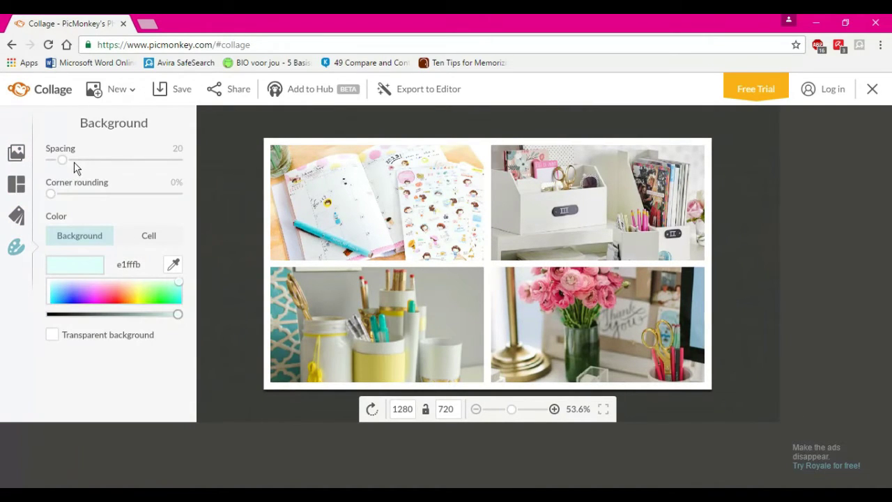
# Step: Set photo spacing to 14, adjust corner rounding, and make the background cyan 9fffe8
pyautogui.moveTo(63, 161)
pyautogui.mouseDown()
pyautogui.moveTo(184, 162)
pyautogui.moveTo(86, 175)
pyautogui.moveTo(63, 171)
pyautogui.moveTo(179, 156)
pyautogui.moveTo(42, 155)
pyautogui.moveTo(61, 157)
pyautogui.mouseUp()
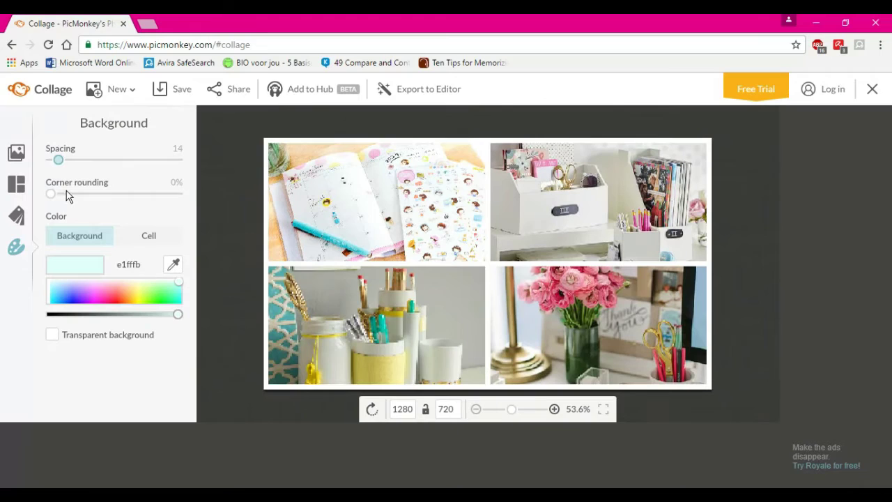
pyautogui.moveTo(54, 197); pyautogui.dragTo(36, 192)
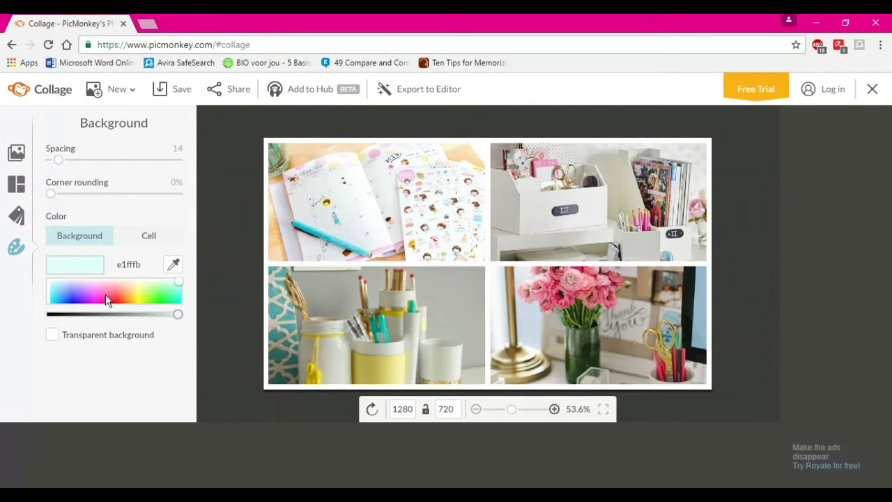
pyautogui.moveTo(105, 290); pyautogui.dragTo(178, 293)
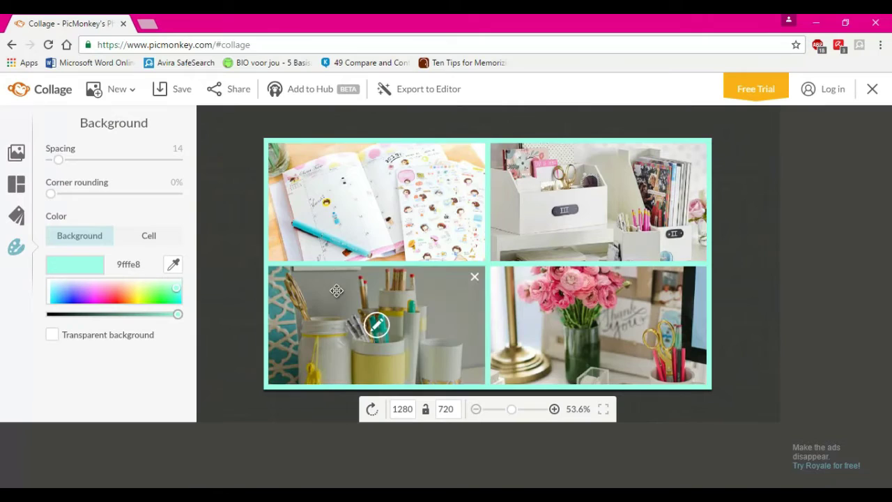
# Step: Export the collage to the photo Editor, confirming in the dialog
pyautogui.click(418, 90)
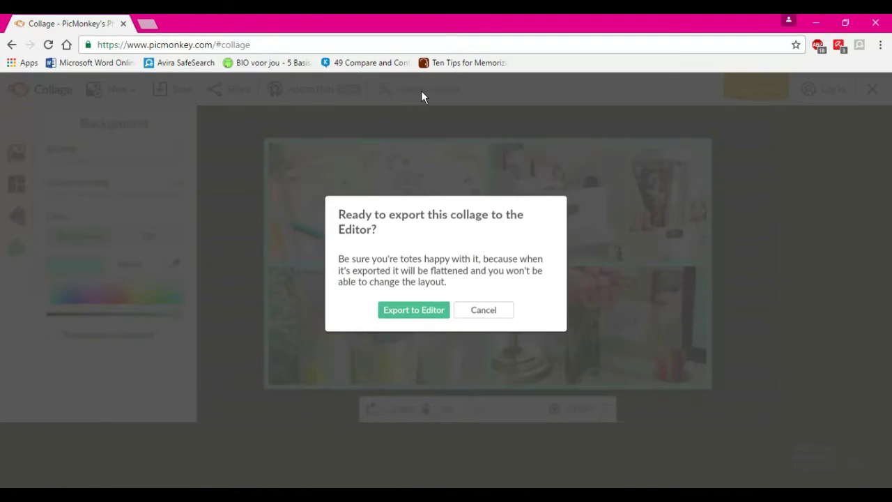
pyautogui.click(414, 310)
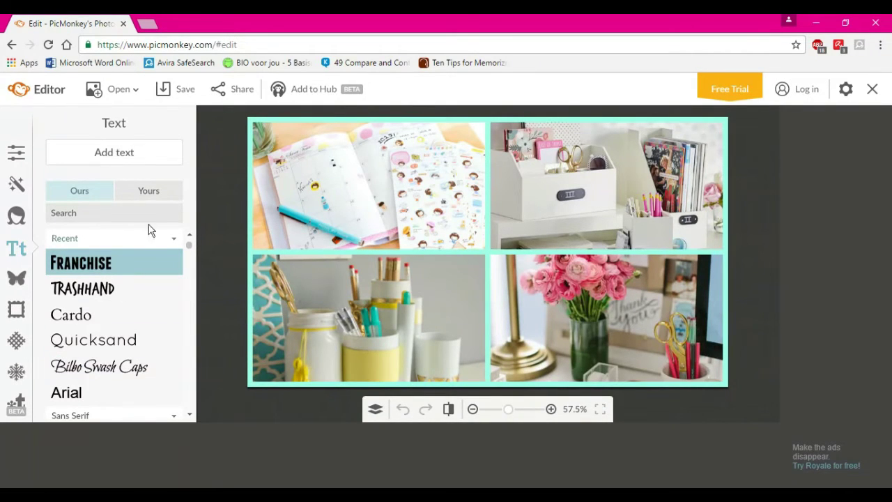
# Step: Add a new text box reading 'DIY' to the collage
pyautogui.moveTo(190, 252)
pyautogui.mouseDown()
pyautogui.moveTo(197, 371)
pyautogui.moveTo(190, 242)
pyautogui.mouseUp()
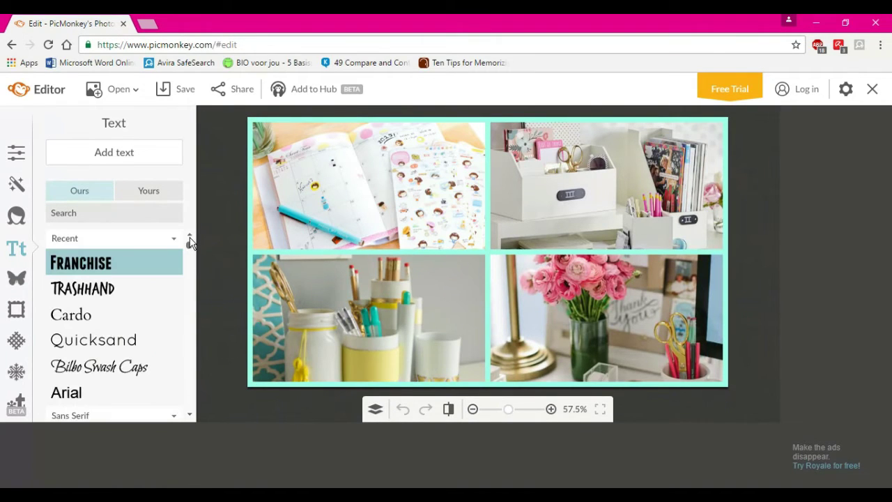
pyautogui.click(117, 153)
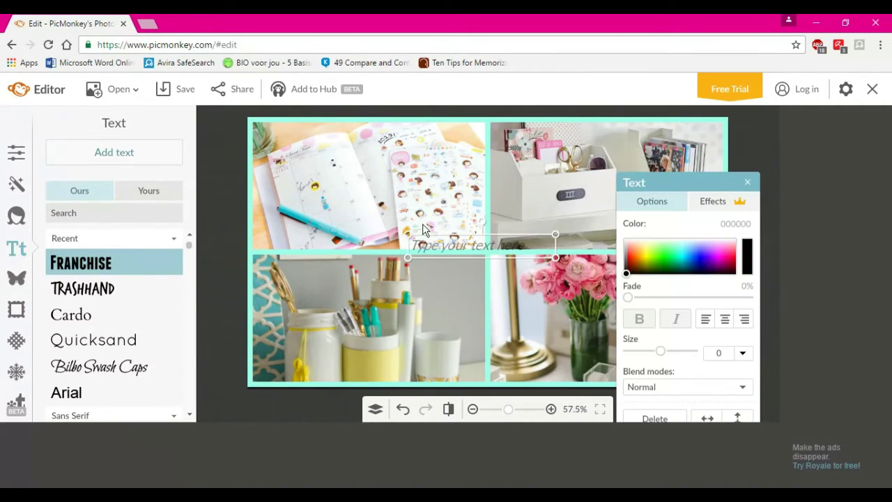
pyautogui.click(479, 248)
pyautogui.write('D')
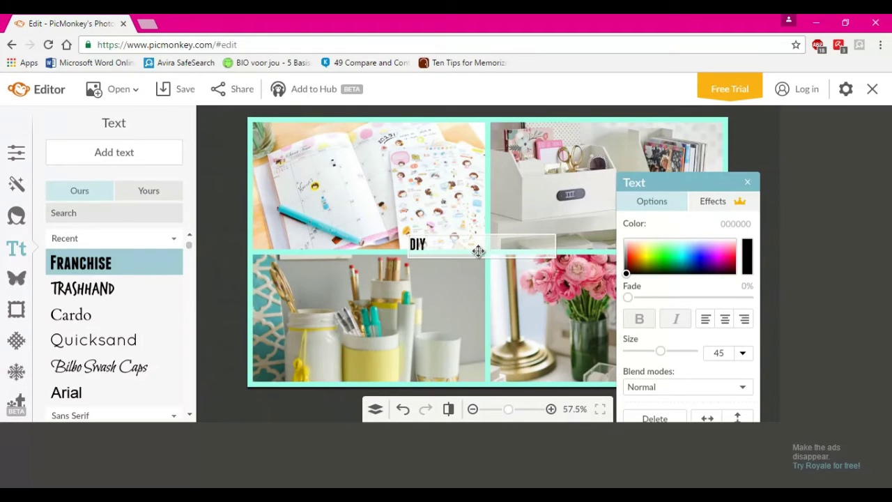
pyautogui.write('IY')
pyautogui.moveTo(457, 247); pyautogui.dragTo(355, 254)
# Step: Enlarge DIY to size 260, tilt it slightly, make it white, and move it over the top-right photo
pyautogui.moveTo(669, 353); pyautogui.dragTo(695, 354)
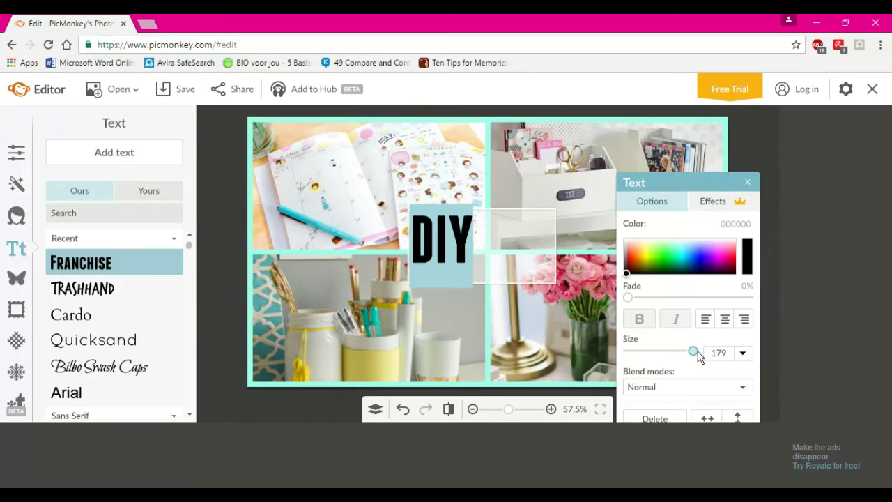
pyautogui.click(548, 276)
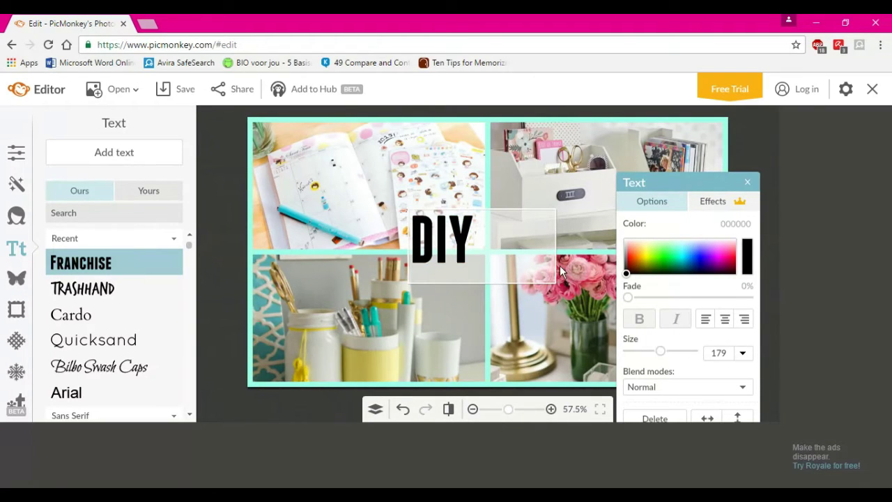
pyautogui.moveTo(556, 256); pyautogui.dragTo(492, 244)
pyautogui.moveTo(492, 209); pyautogui.dragTo(554, 182)
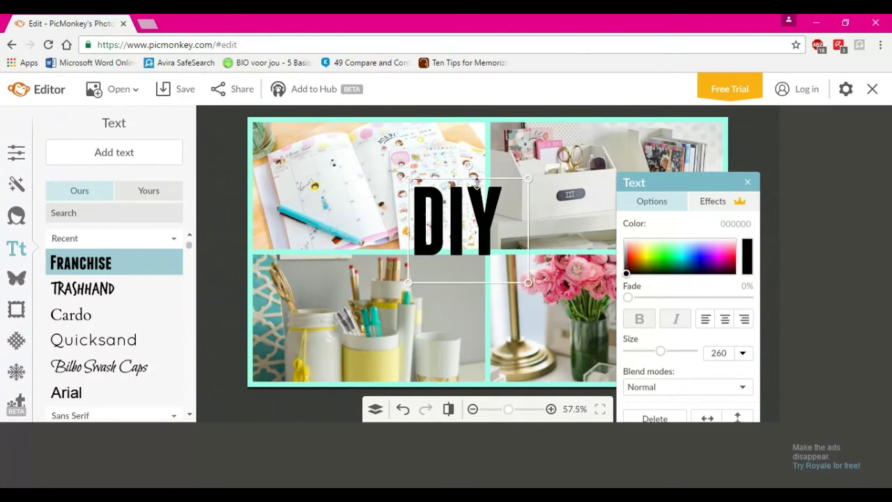
pyautogui.moveTo(470, 163); pyautogui.dragTo(459, 164)
pyautogui.moveTo(654, 256); pyautogui.dragTo(656, 225)
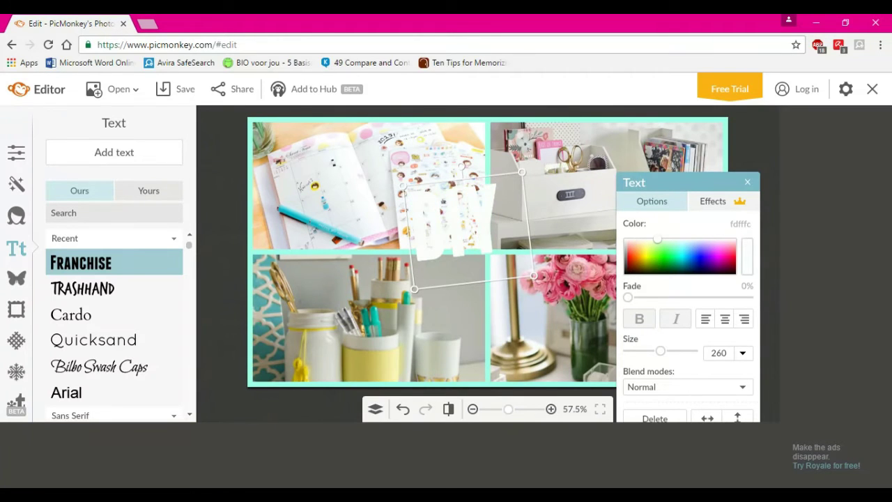
pyautogui.moveTo(478, 207); pyautogui.dragTo(551, 211)
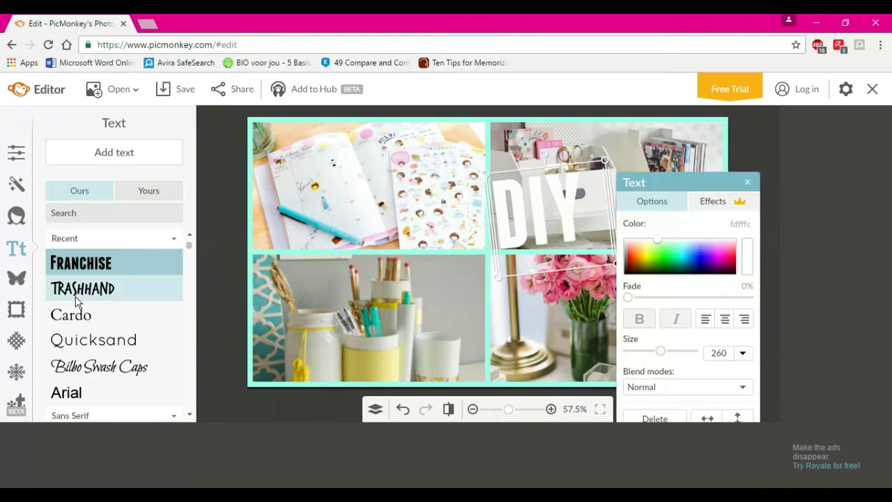
# Step: Add 'DESK DECOR' text at size 173 on one line, white, across the lower-left photo
pyautogui.click(121, 155)
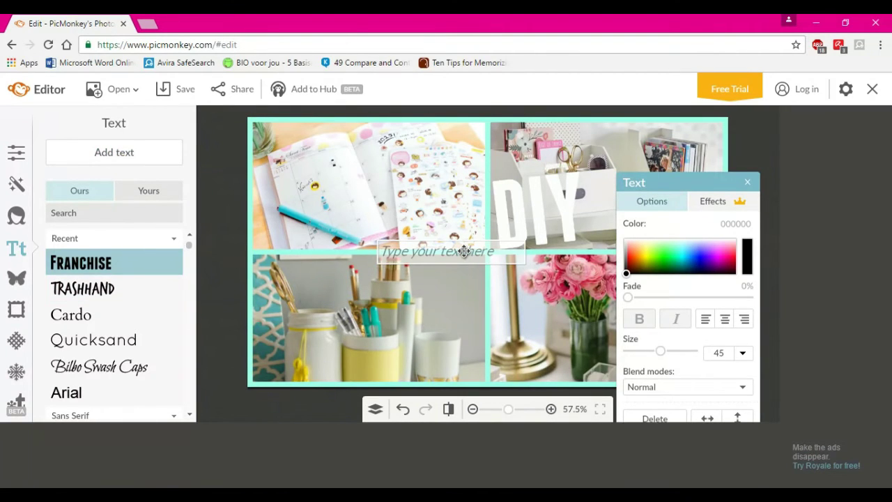
pyautogui.write('DESK')
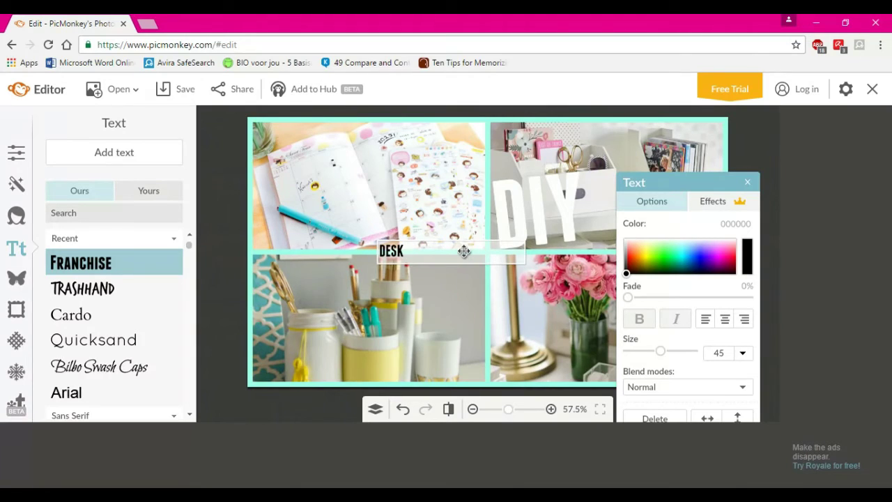
pyautogui.write(' DECOR')
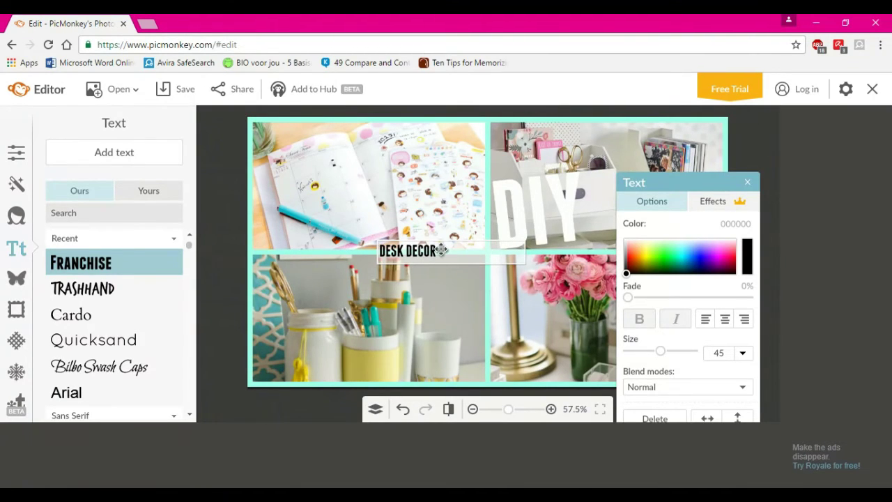
pyautogui.moveTo(446, 253); pyautogui.dragTo(364, 248)
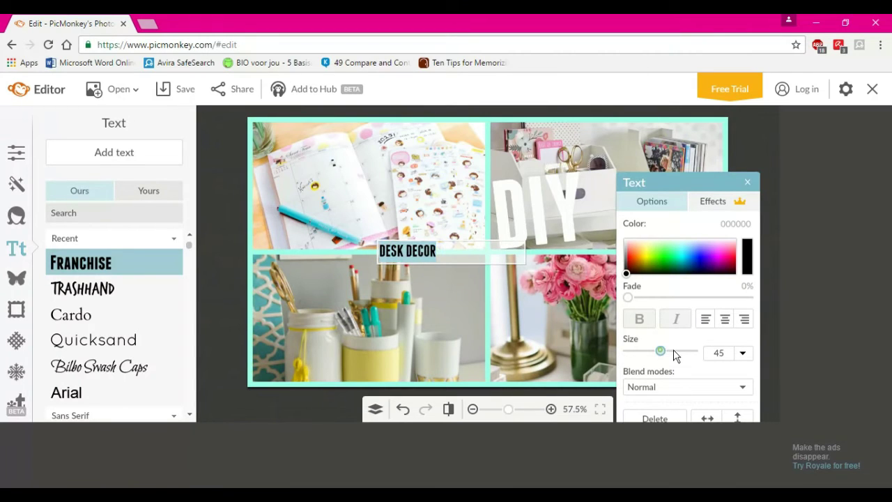
pyautogui.moveTo(660, 352); pyautogui.dragTo(695, 350)
pyautogui.moveTo(527, 169); pyautogui.dragTo(678, 269)
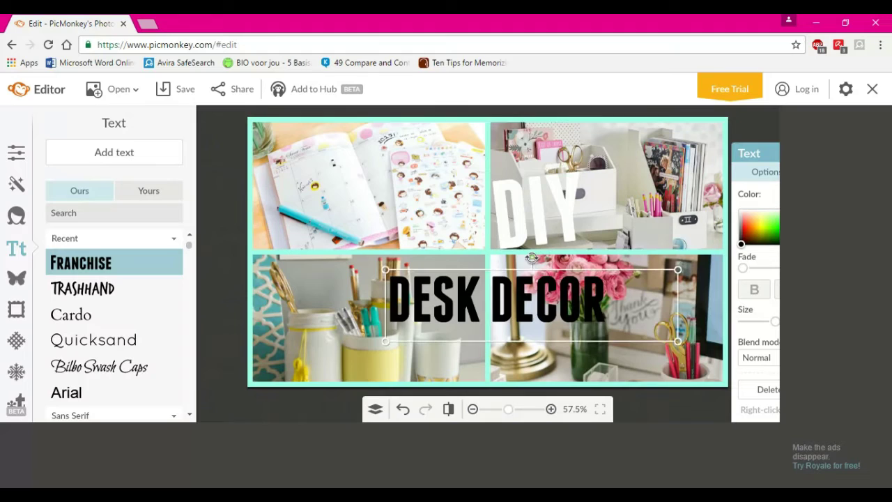
pyautogui.moveTo(532, 258); pyautogui.dragTo(531, 256)
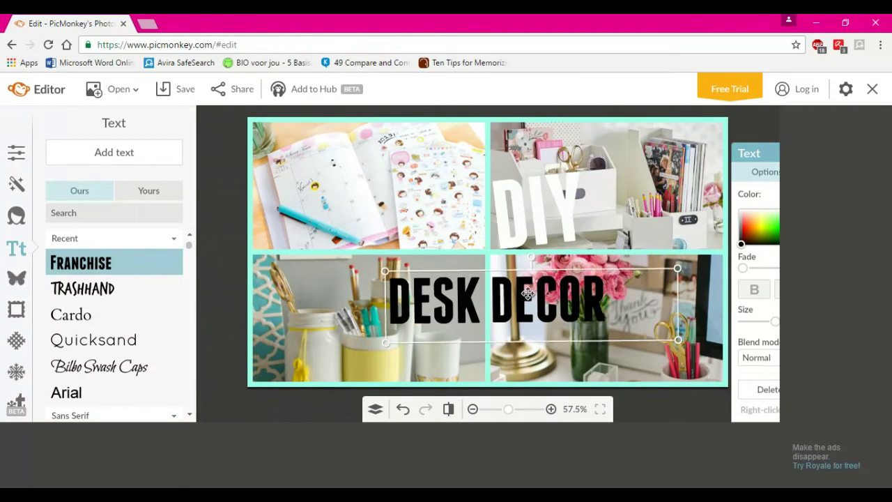
pyautogui.moveTo(529, 298); pyautogui.dragTo(528, 283)
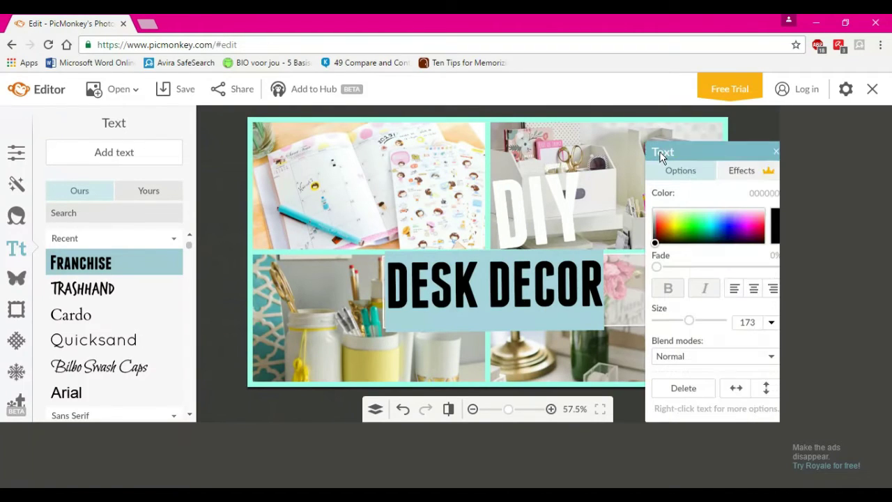
pyautogui.click(684, 201)
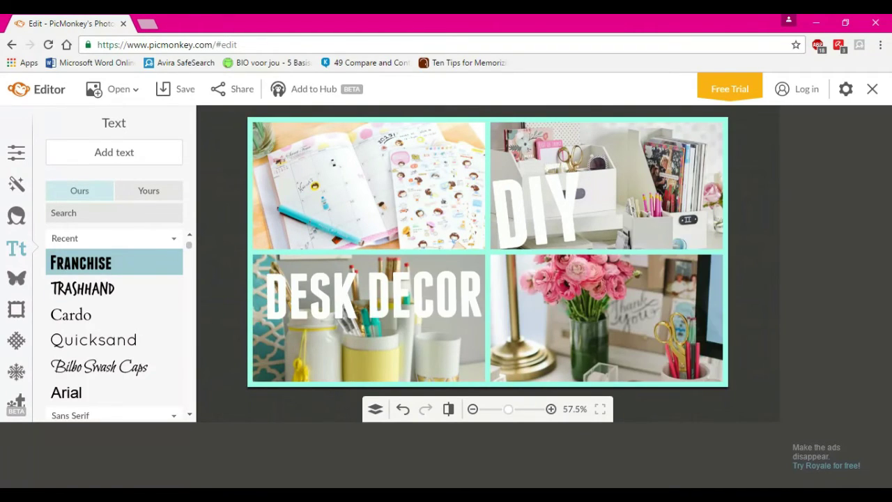
# Step: Add a geometric rectangle behind DESK DECOR, sent to back and coloured cyan
pyautogui.click(17, 279)
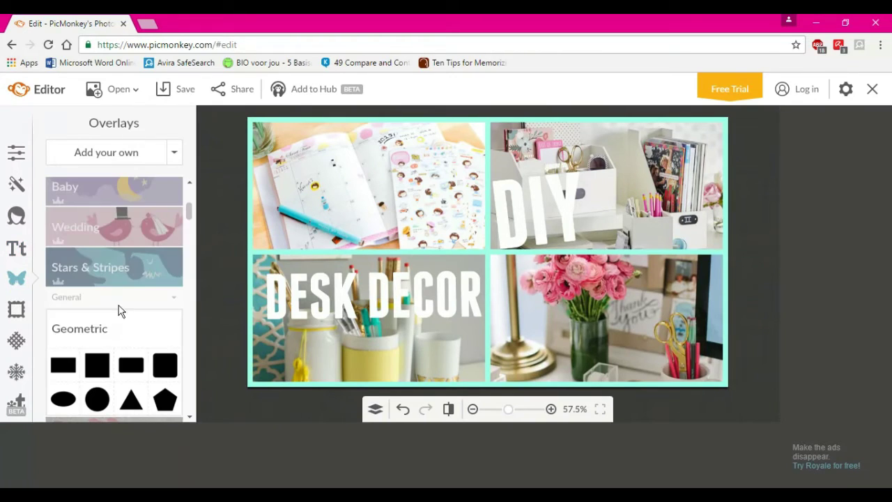
pyautogui.click(61, 366)
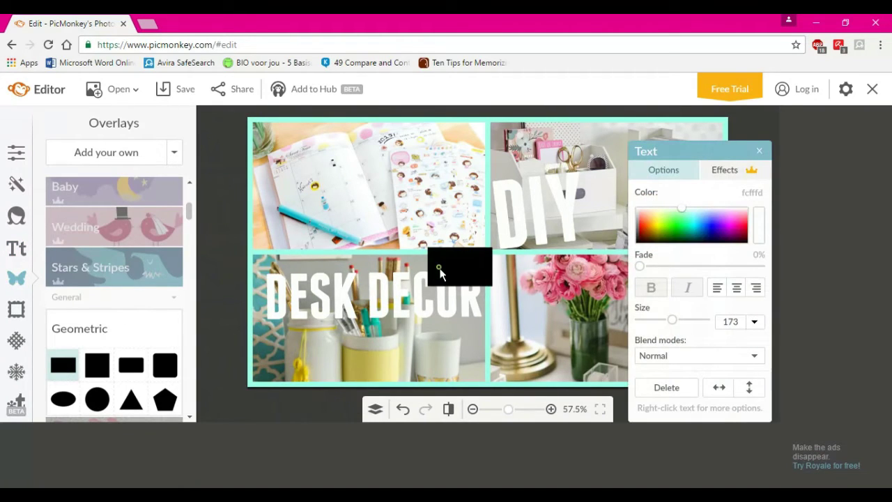
pyautogui.moveTo(439, 273); pyautogui.dragTo(271, 293)
pyautogui.moveTo(325, 311); pyautogui.dragTo(463, 305)
pyautogui.rightClick(410, 311)
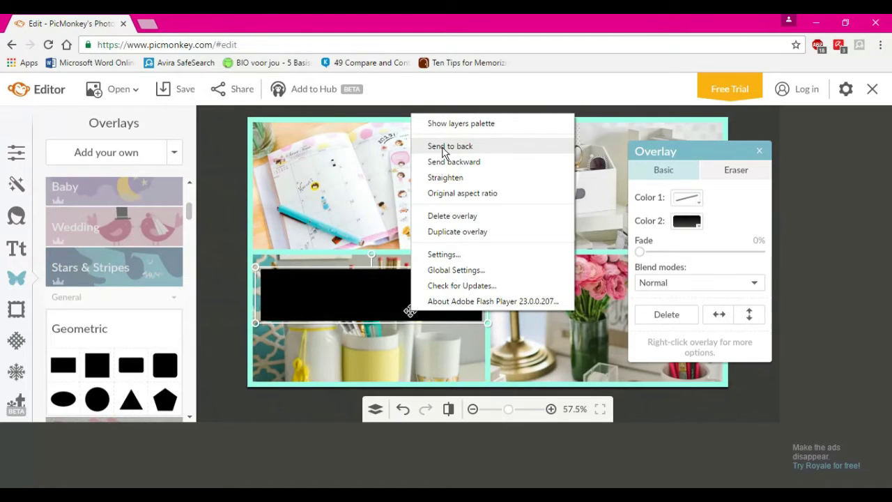
pyautogui.click(446, 147)
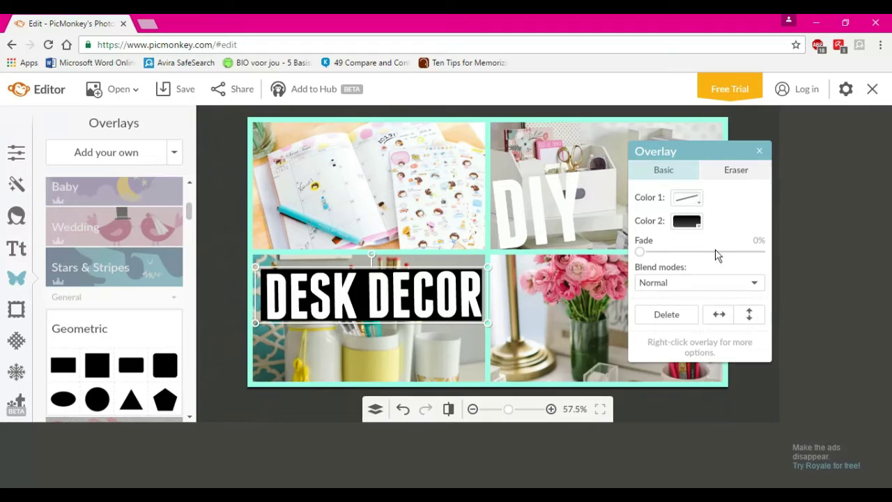
pyautogui.click(686, 221)
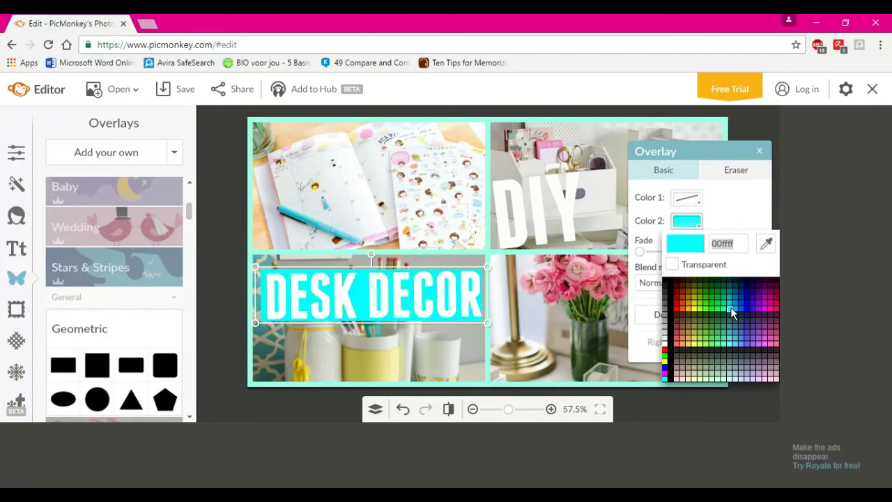
pyautogui.click(731, 310)
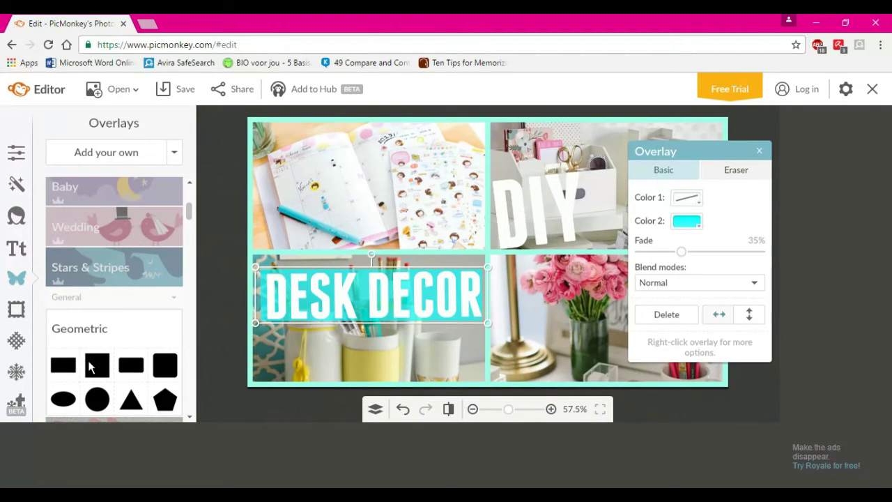
# Step: Add a second rectangle behind DIY, tilted to match and sent behind the text
pyautogui.moveTo(64, 365); pyautogui.dragTo(604, 276)
pyautogui.moveTo(554, 241); pyautogui.dragTo(550, 219)
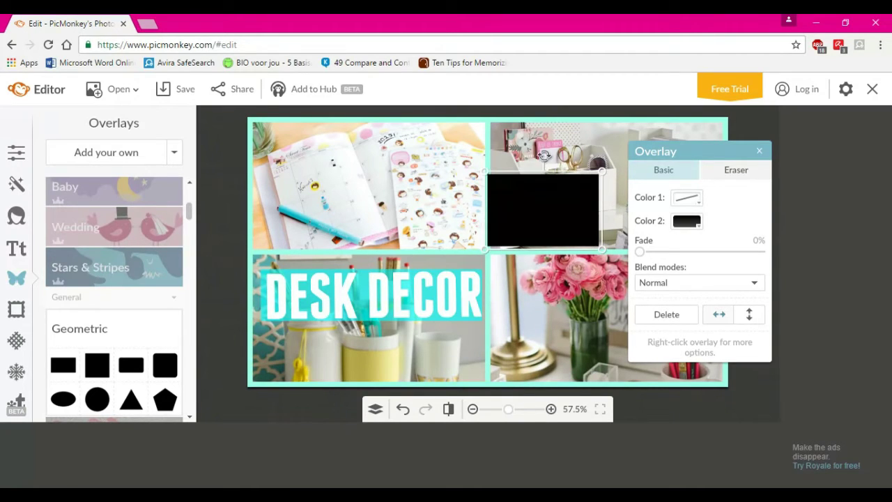
pyautogui.moveTo(545, 155); pyautogui.dragTo(533, 158)
pyautogui.rightClick(551, 217)
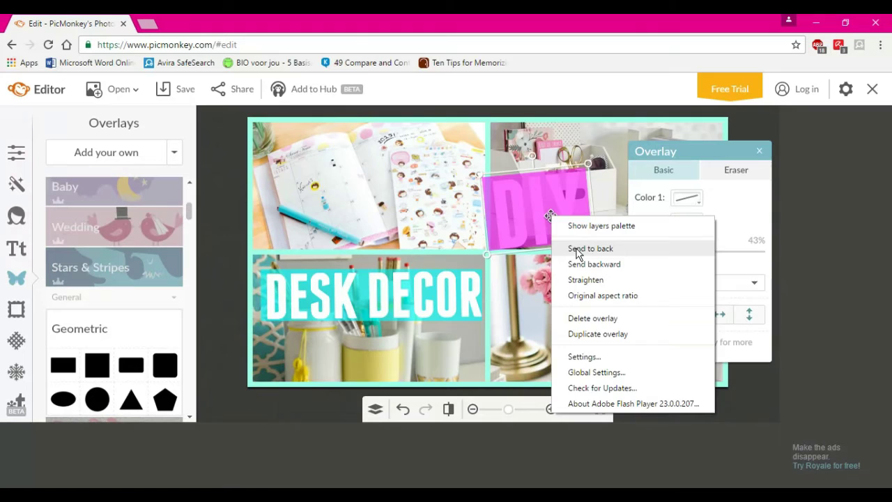
pyautogui.click(576, 249)
# Step: Put DIY back on its pink bar and move DESK DECOR with its cyan bar toward the centre
pyautogui.click(622, 206)
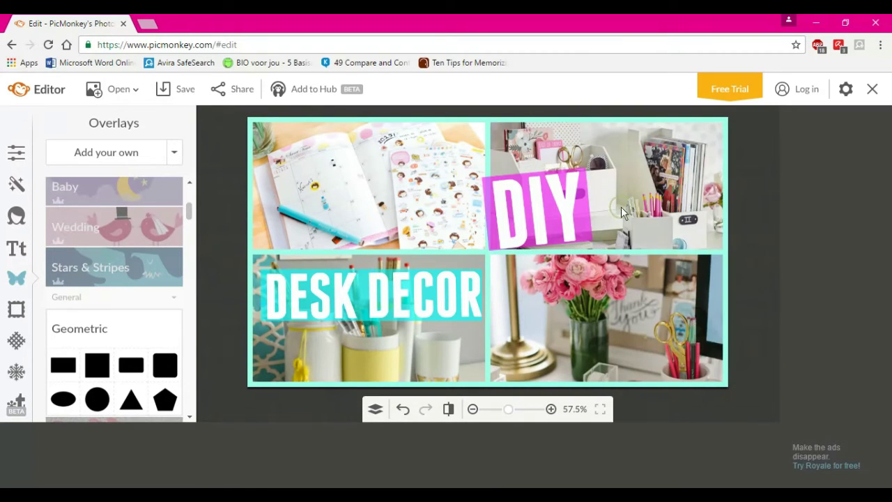
pyautogui.click(621, 207)
pyautogui.moveTo(534, 150); pyautogui.dragTo(534, 192)
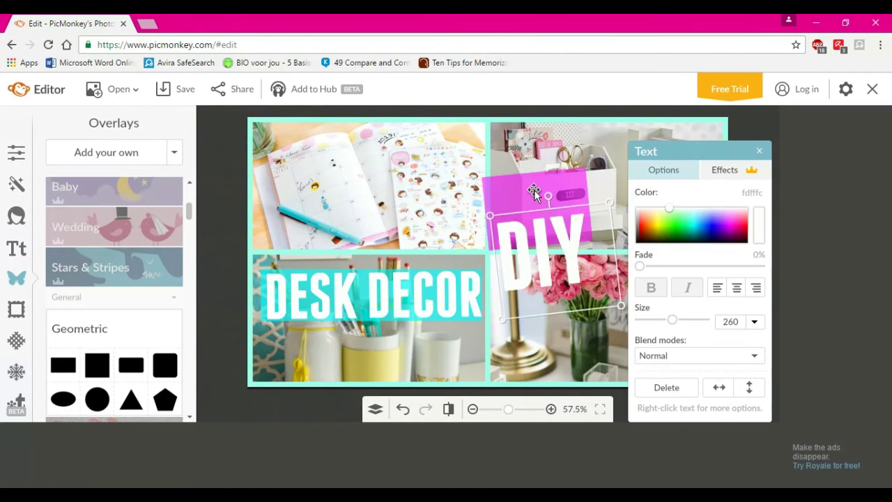
pyautogui.click(534, 192)
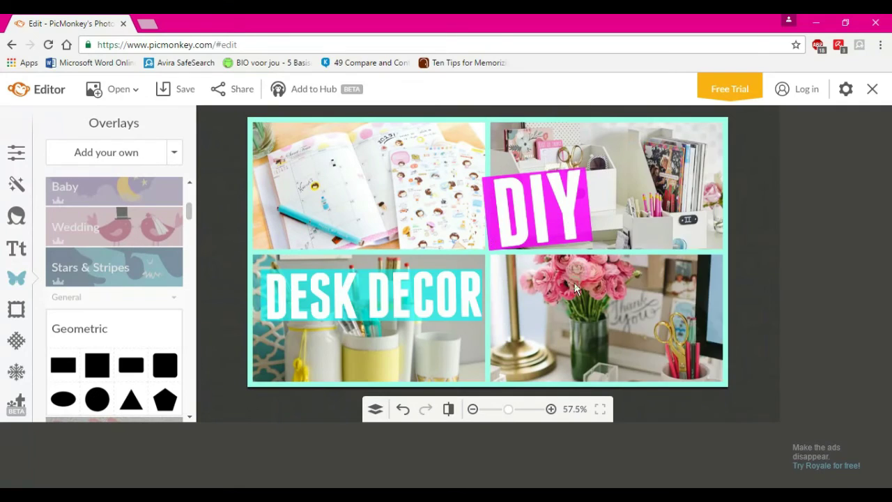
pyautogui.moveTo(406, 280); pyautogui.dragTo(434, 335)
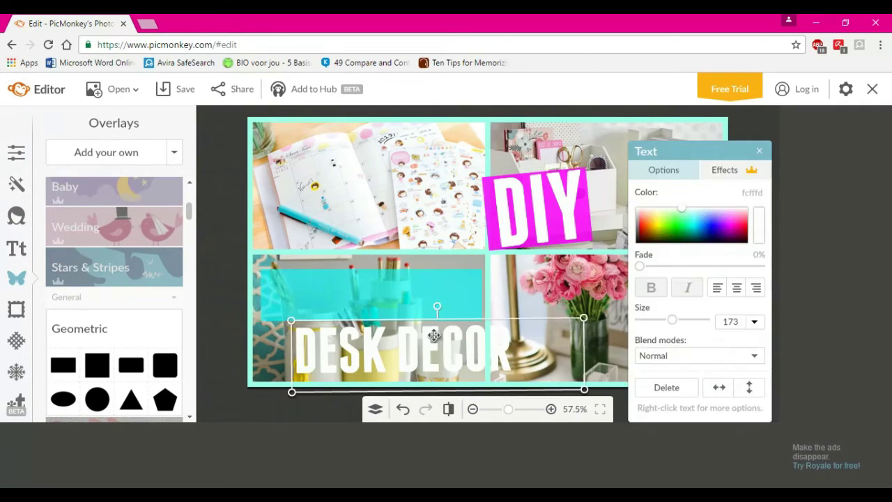
pyautogui.moveTo(408, 295); pyautogui.dragTo(528, 295)
pyautogui.click(446, 356)
pyautogui.moveTo(446, 355); pyautogui.dragTo(534, 300)
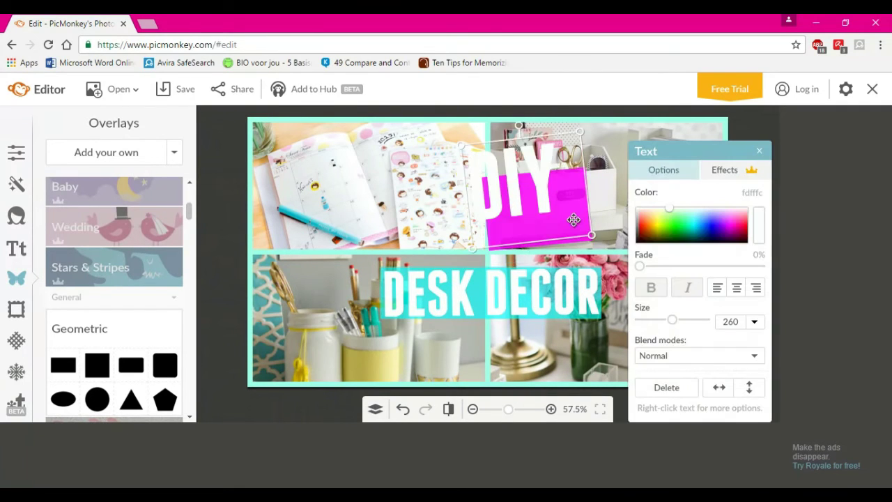
# Step: Move the pink bar toward the centre and nudge it slightly right and down behind DIY
pyautogui.moveTo(573, 219); pyautogui.dragTo(497, 216)
pyautogui.click(478, 225)
pyautogui.click(750, 284)
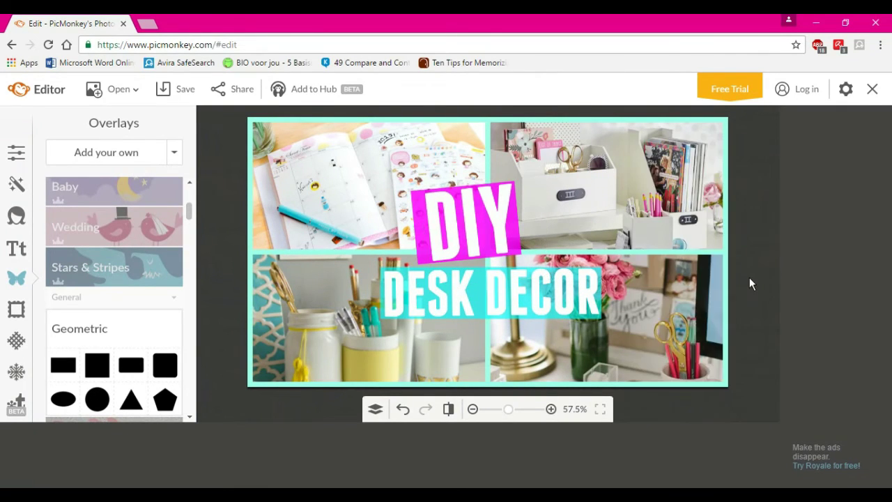
pyautogui.moveTo(488, 293); pyautogui.dragTo(488, 322)
pyautogui.click(402, 323)
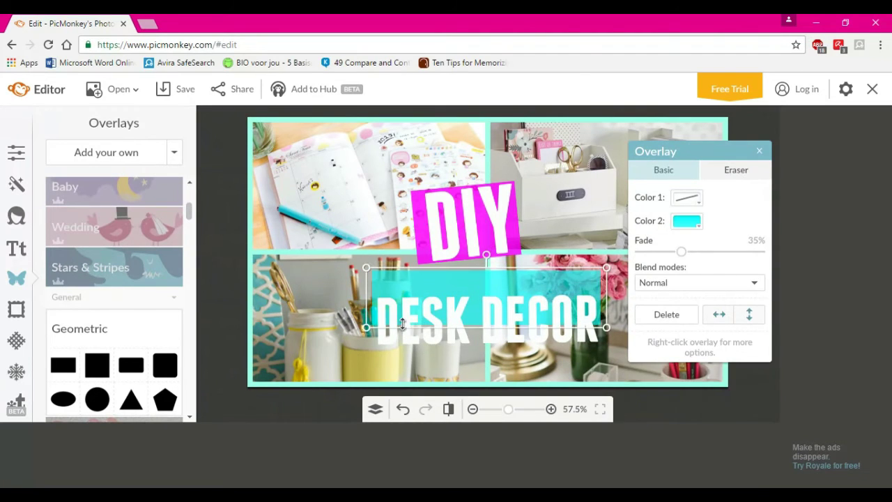
pyautogui.click(403, 410)
pyautogui.click(420, 249)
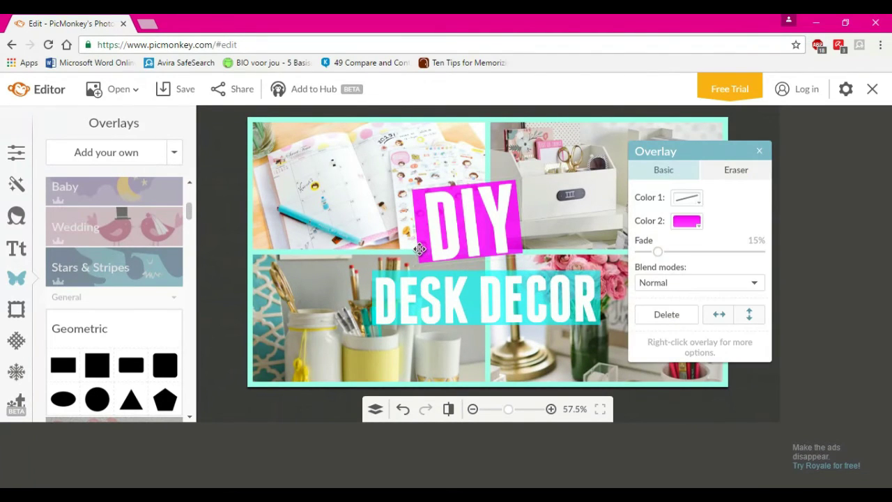
pyautogui.moveTo(419, 249); pyautogui.dragTo(423, 251)
pyautogui.click(380, 279)
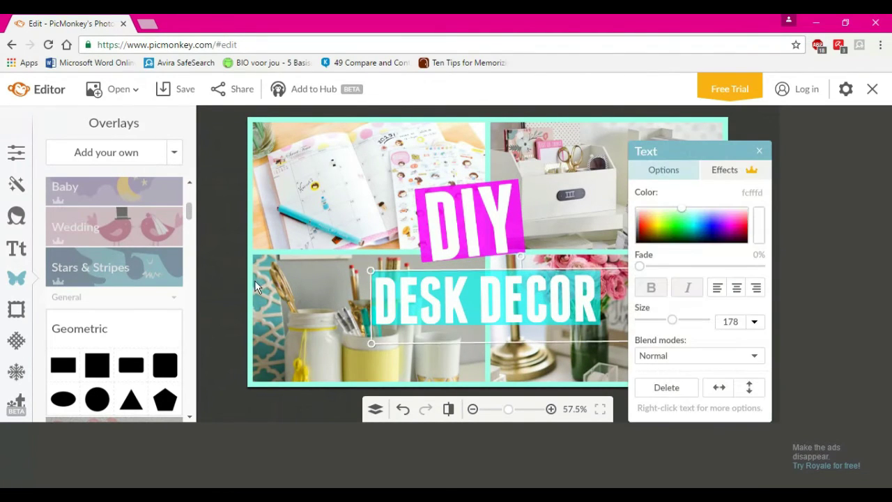
# Step: Apply a Colors edit with Saturation 23 and Temperature -5
pyautogui.click(19, 153)
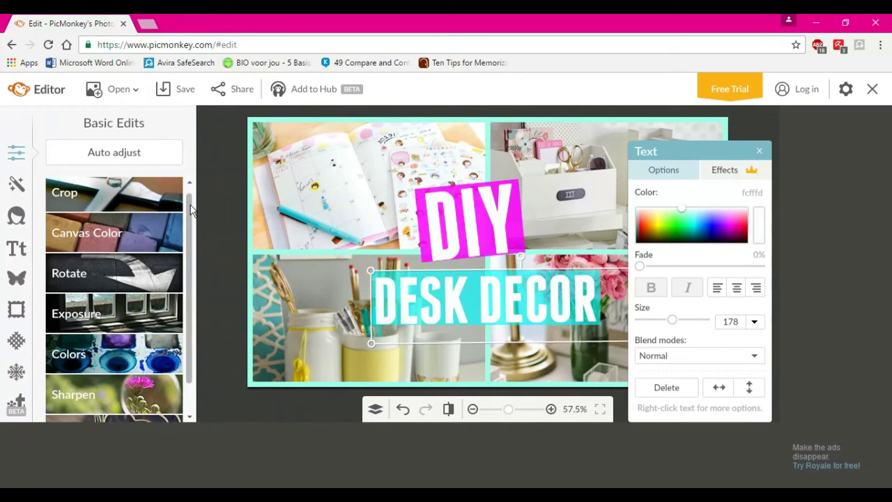
pyautogui.moveTo(192, 211); pyautogui.dragTo(193, 270)
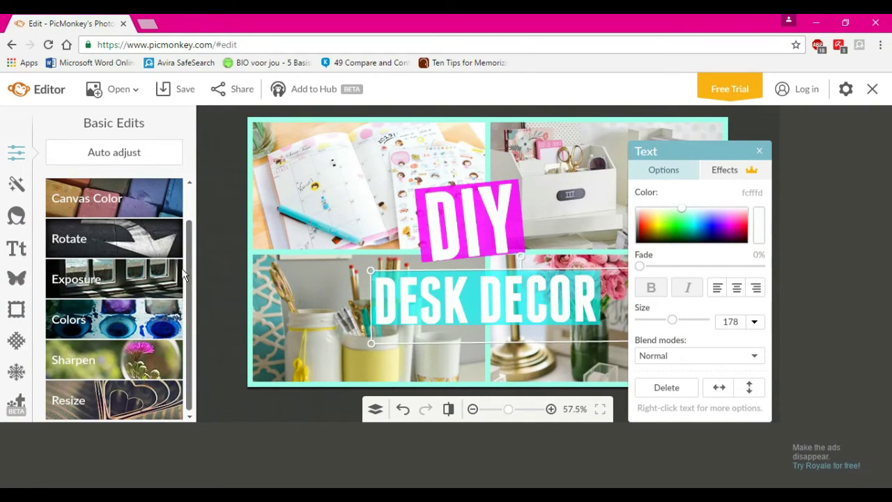
pyautogui.click(153, 317)
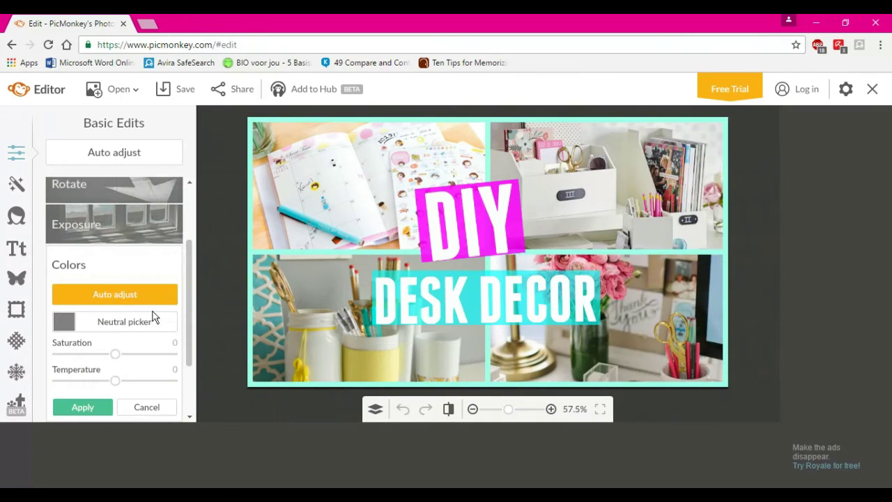
pyautogui.moveTo(115, 355)
pyautogui.mouseDown()
pyautogui.moveTo(143, 356)
pyautogui.moveTo(56, 343)
pyautogui.moveTo(165, 345)
pyautogui.moveTo(128, 354)
pyautogui.mouseUp()
pyautogui.click(111, 381)
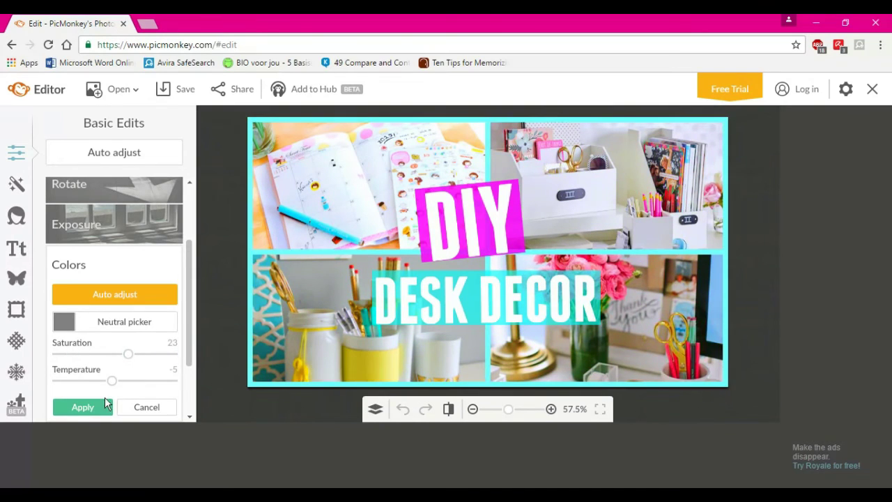
pyautogui.click(94, 406)
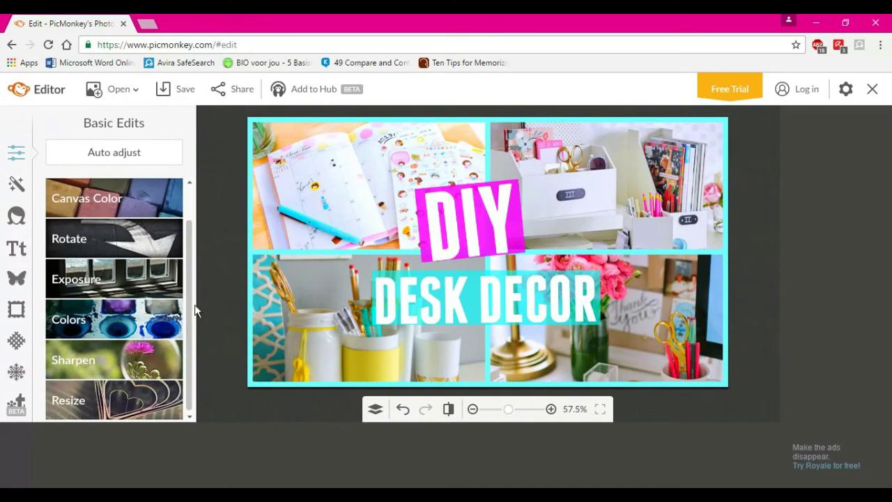
# Step: Apply an Exposure edit with Brightness -10, Highlights 10 and Contrast -3
pyautogui.click(166, 284)
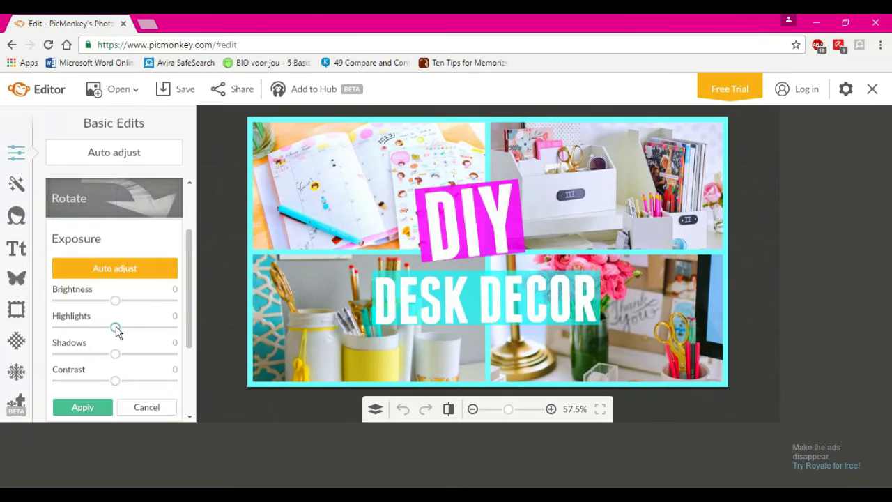
pyautogui.click(139, 302)
pyautogui.click(109, 302)
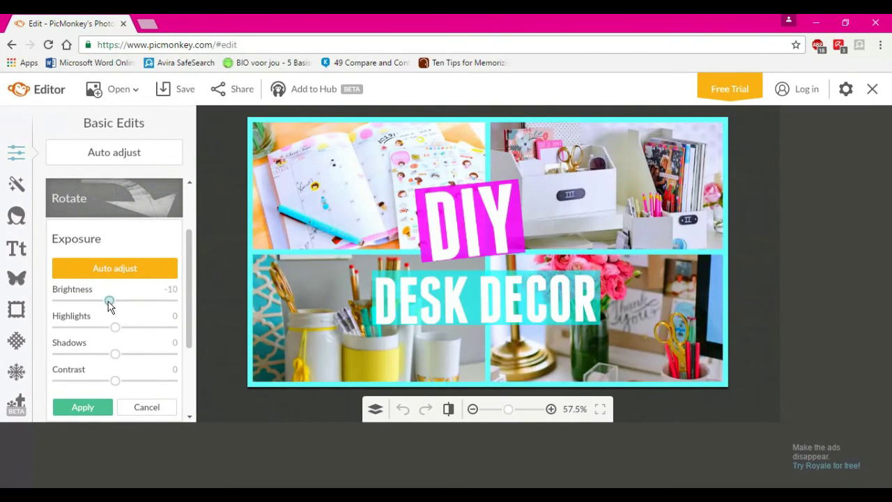
pyautogui.moveTo(109, 302); pyautogui.dragTo(120, 329)
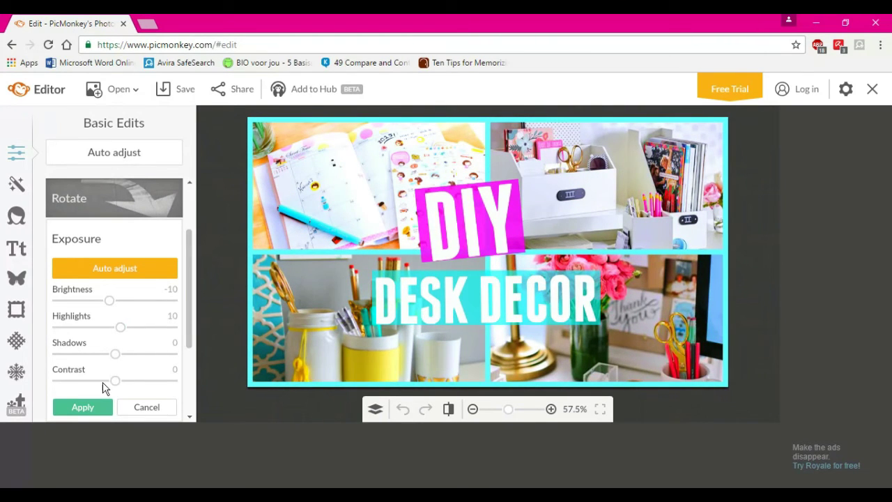
pyautogui.moveTo(115, 381)
pyautogui.mouseDown()
pyautogui.moveTo(129, 386)
pyautogui.moveTo(114, 384)
pyautogui.mouseUp()
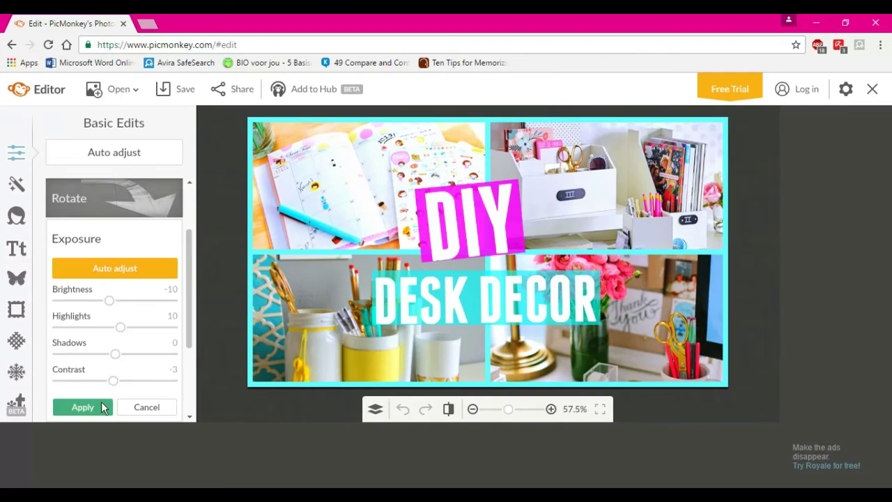
pyautogui.click(98, 407)
# Step: Paint a soft cyan glow (63fff9, hardness 0%) around the DIY title with the Draw effect
pyautogui.click(488, 235)
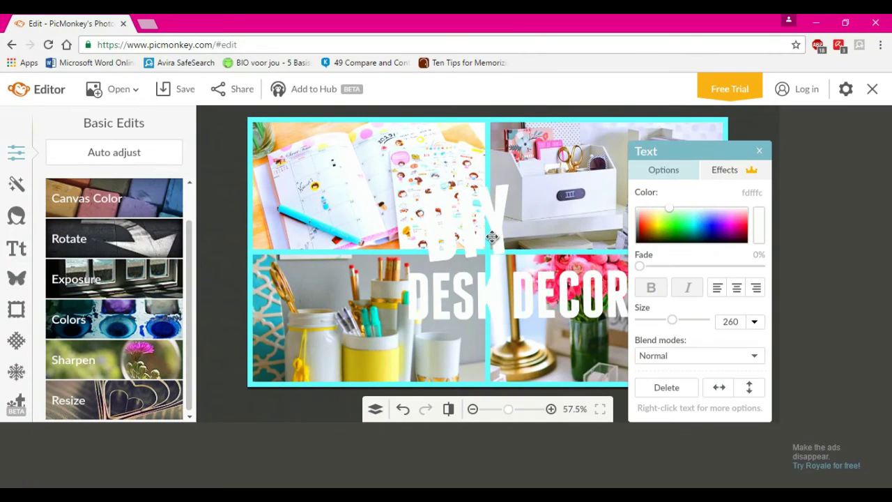
pyautogui.click(19, 187)
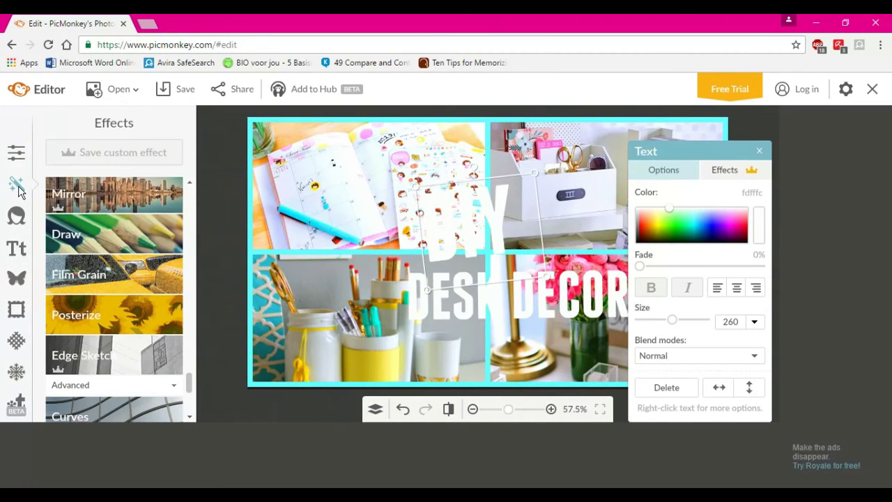
pyautogui.click(119, 237)
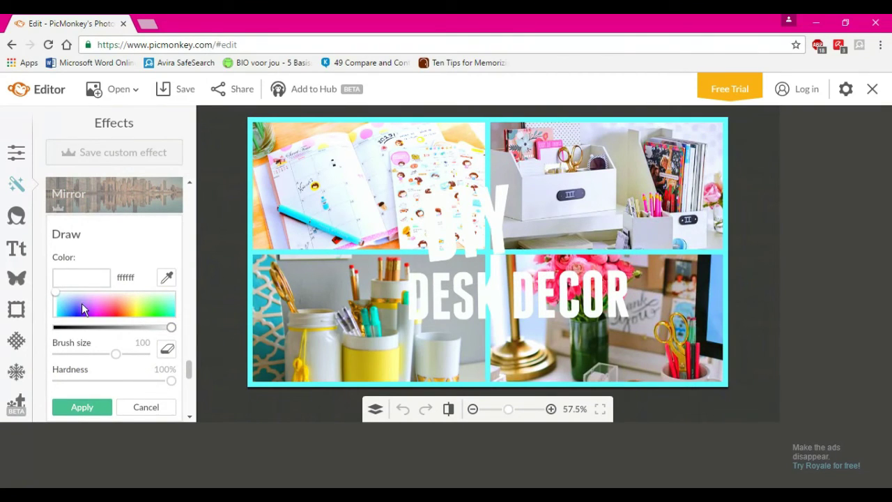
pyautogui.moveTo(82, 303)
pyautogui.mouseDown()
pyautogui.moveTo(177, 314)
pyautogui.moveTo(174, 307)
pyautogui.mouseUp()
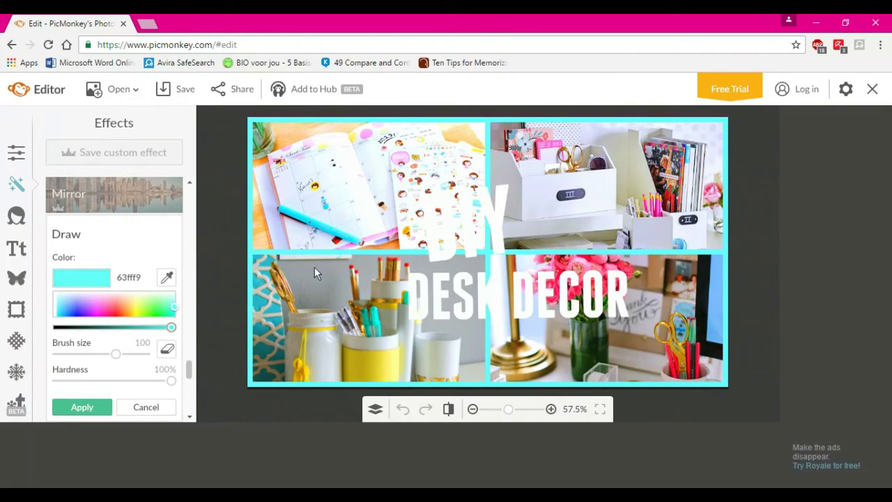
pyautogui.moveTo(401, 190)
pyautogui.mouseDown()
pyautogui.moveTo(474, 210)
pyautogui.moveTo(501, 198)
pyautogui.moveTo(502, 209)
pyautogui.moveTo(438, 227)
pyautogui.moveTo(422, 242)
pyautogui.moveTo(440, 244)
pyautogui.moveTo(509, 235)
pyautogui.moveTo(509, 216)
pyautogui.moveTo(419, 202)
pyautogui.moveTo(415, 194)
pyautogui.moveTo(410, 198)
pyautogui.moveTo(442, 182)
pyautogui.moveTo(473, 183)
pyautogui.moveTo(511, 208)
pyautogui.mouseUp()
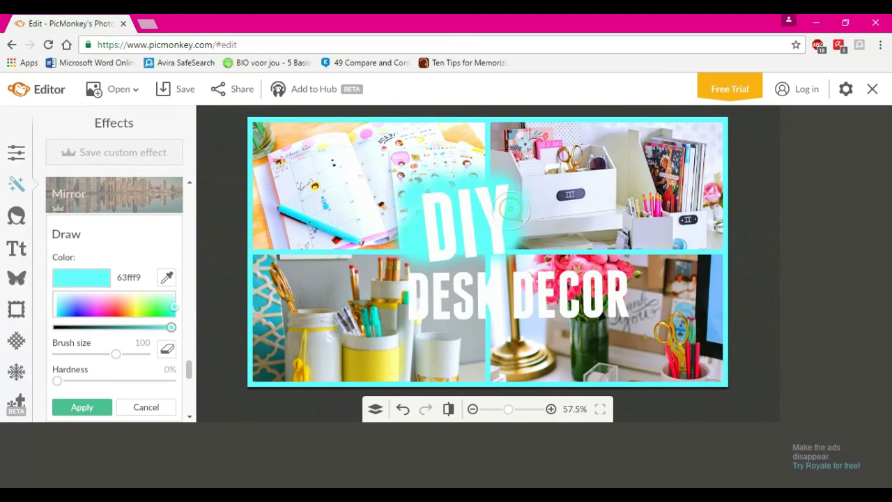
pyautogui.moveTo(488, 259)
pyautogui.mouseDown()
pyautogui.moveTo(446, 250)
pyautogui.moveTo(519, 256)
pyautogui.moveTo(497, 242)
pyautogui.mouseUp()
# Step: Switch the brush to pink ff98f5, paint a glow around DESK DECOR, and apply
pyautogui.moveTo(89, 310); pyautogui.dragTo(98, 301)
pyautogui.moveTo(436, 277)
pyautogui.mouseDown()
pyautogui.moveTo(517, 290)
pyautogui.moveTo(615, 276)
pyautogui.moveTo(620, 285)
pyautogui.moveTo(612, 304)
pyautogui.moveTo(563, 297)
pyautogui.moveTo(602, 292)
pyautogui.moveTo(527, 304)
pyautogui.moveTo(546, 306)
pyautogui.moveTo(433, 309)
pyautogui.mouseUp()
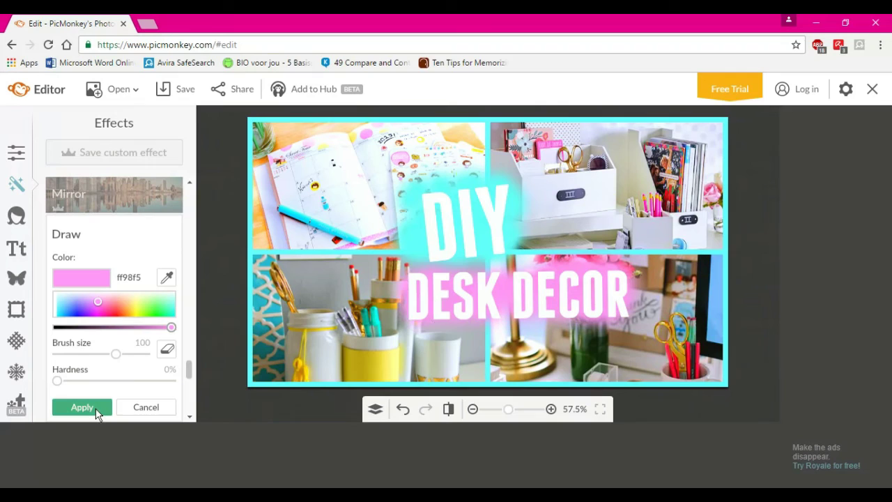
pyautogui.click(98, 410)
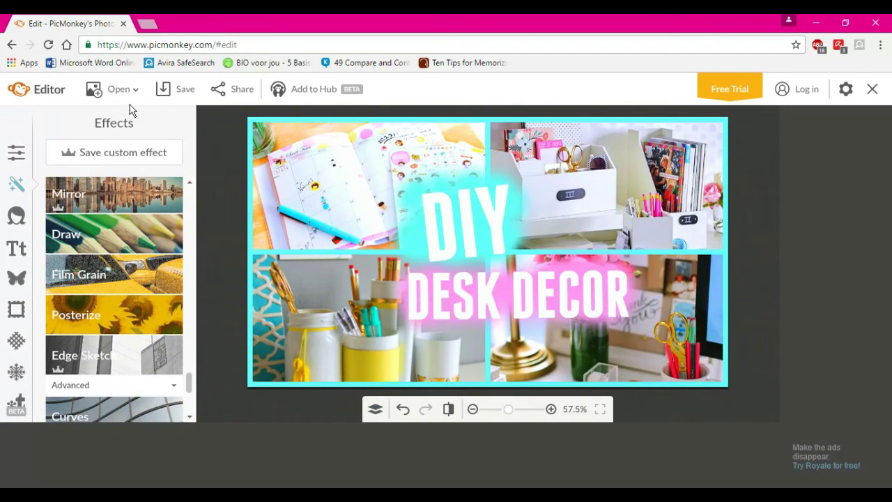
# Step: Save the collage as the JPEG 'PicMonkey Image' in the pictures folder
pyautogui.click(187, 91)
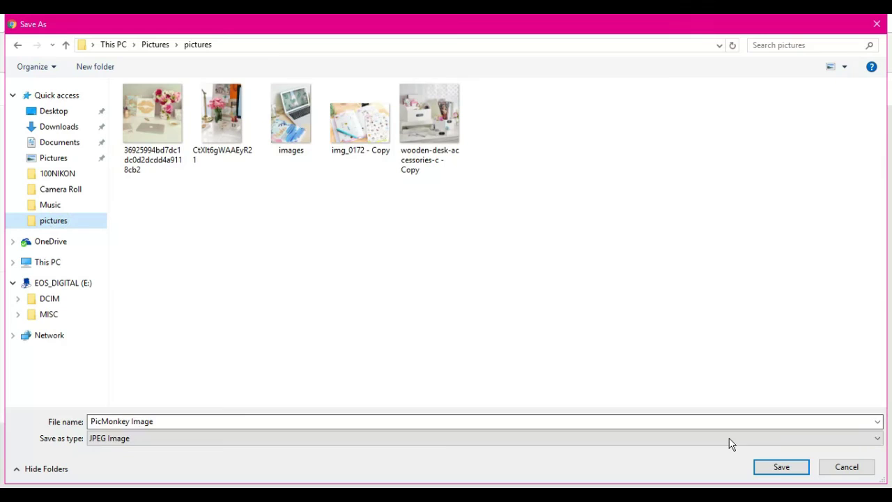
pyautogui.click(781, 468)
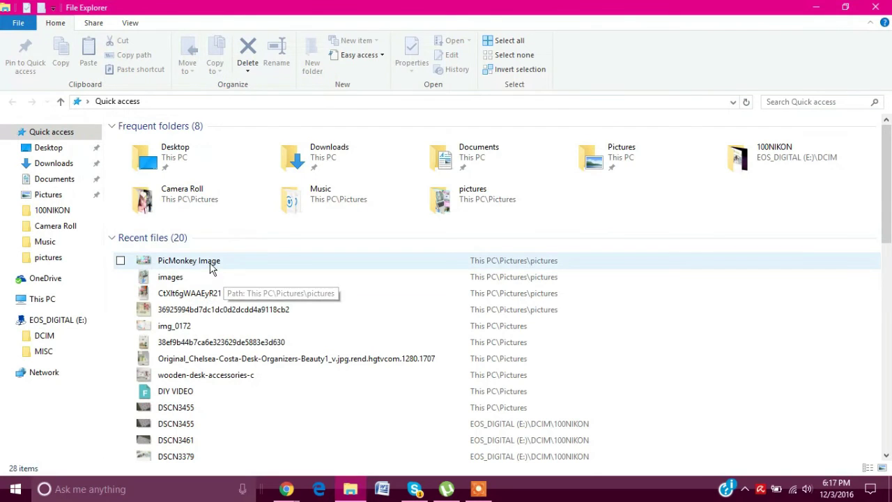
# Step: Preview PicMonkey Image from Recent files in Photos, then close Photos and Chrome
pyautogui.click(211, 268)
pyautogui.doubleClick(211, 263)
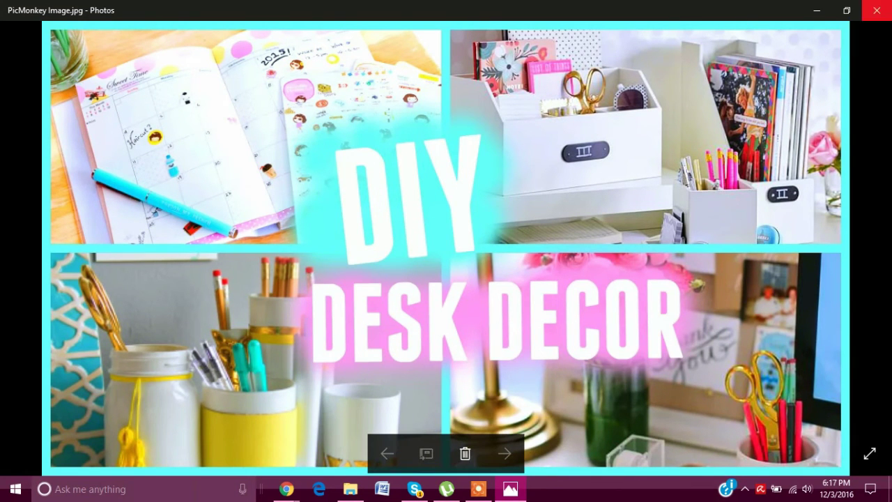
pyautogui.click(877, 10)
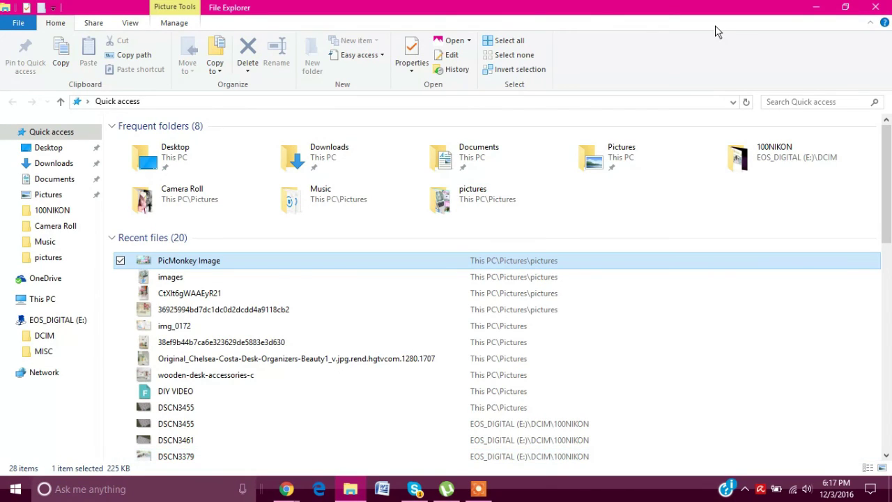
pyautogui.hotkey('alt', 'Tab')
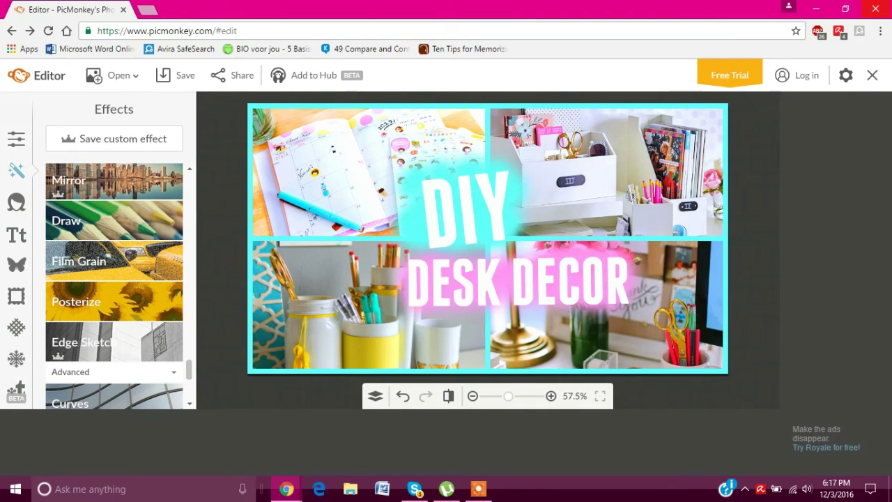
pyautogui.click(876, 8)
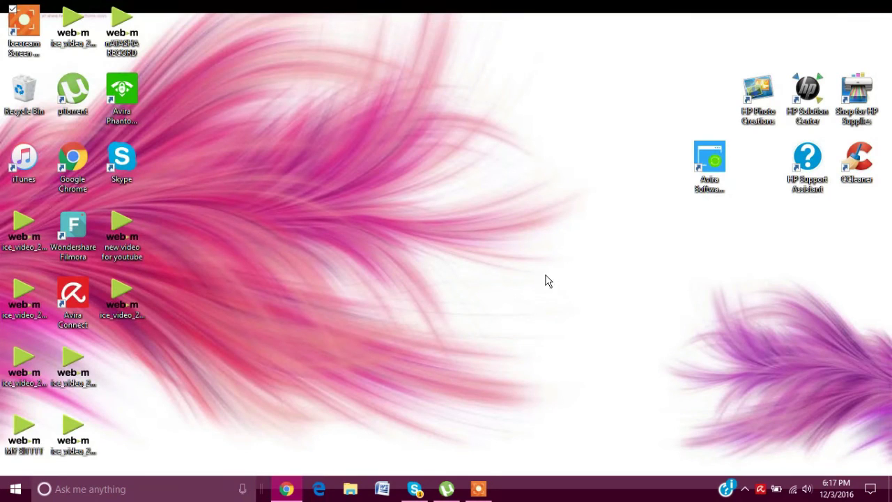